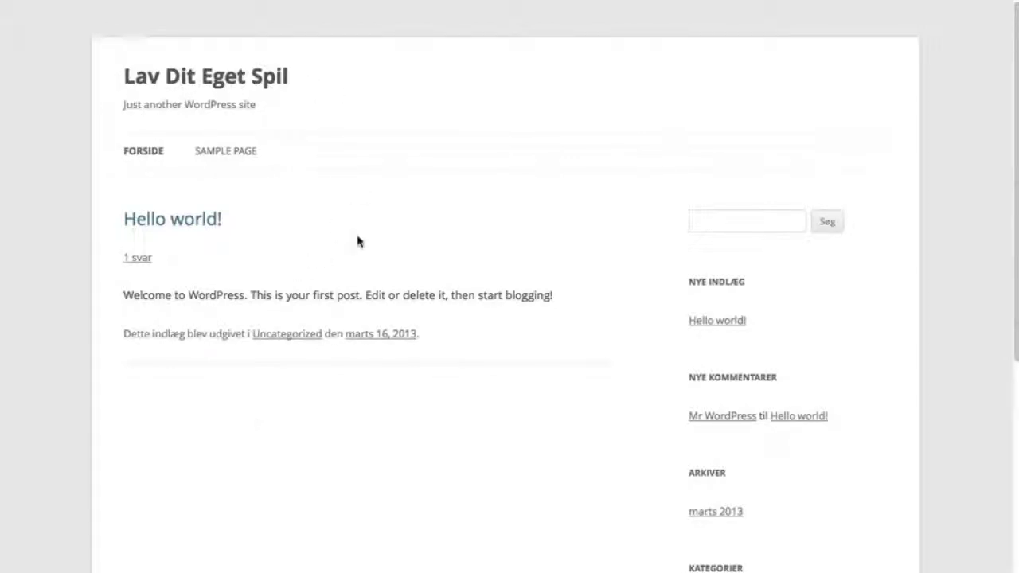
- Log in to the site's administration through the login link in the front page's Meta section
{"action": "scroll", "coordinate": [585, 469], "scroll_direction": "down", "scroll_amount": 3}
{"action": "scroll", "coordinate": [586, 469], "scroll_direction": "down", "scroll_amount": 3}
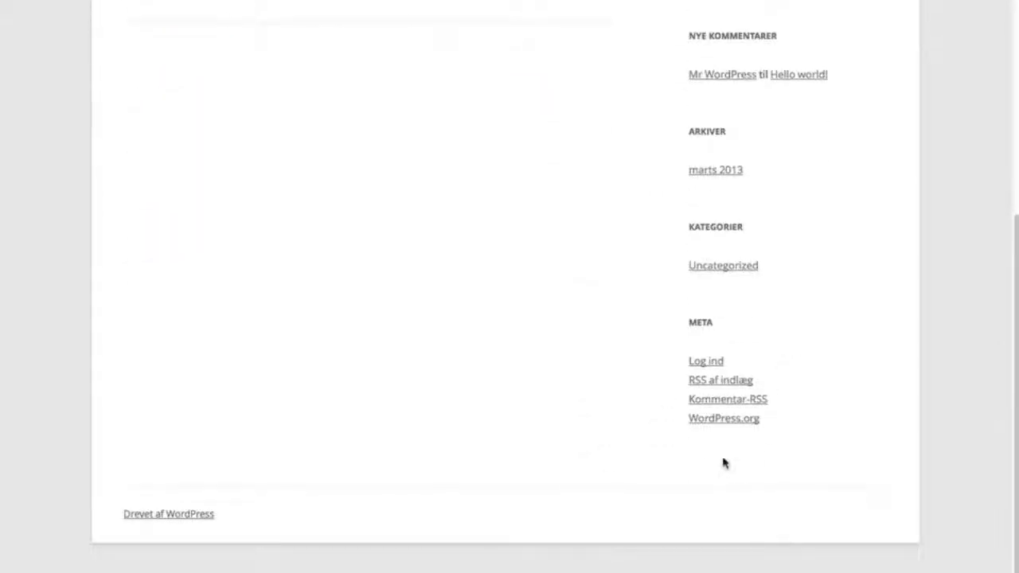
{"action": "left_click", "coordinate": [704, 365]}
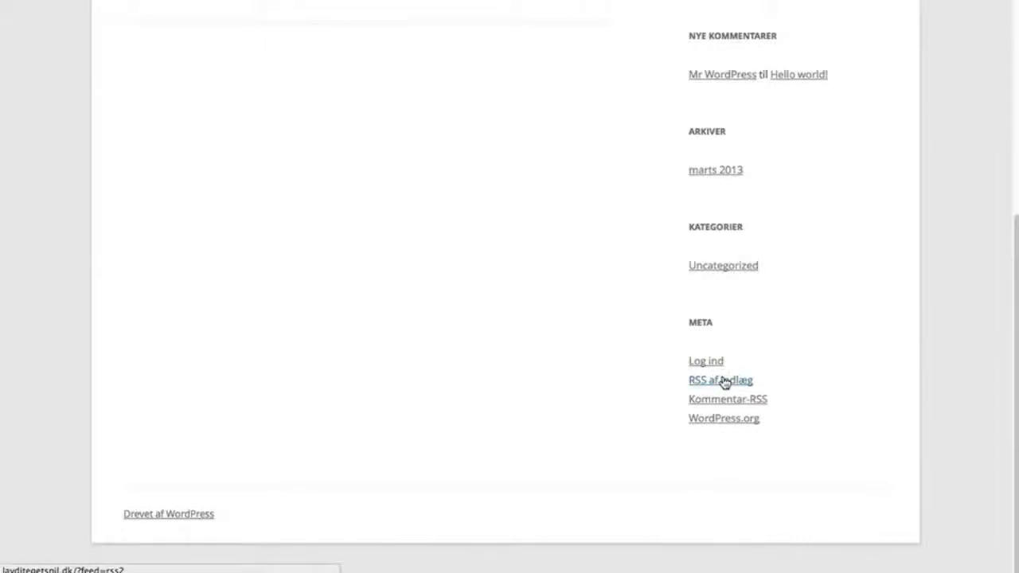
{"action": "scroll", "coordinate": [512, 257], "scroll_direction": "up", "scroll_amount": 5}
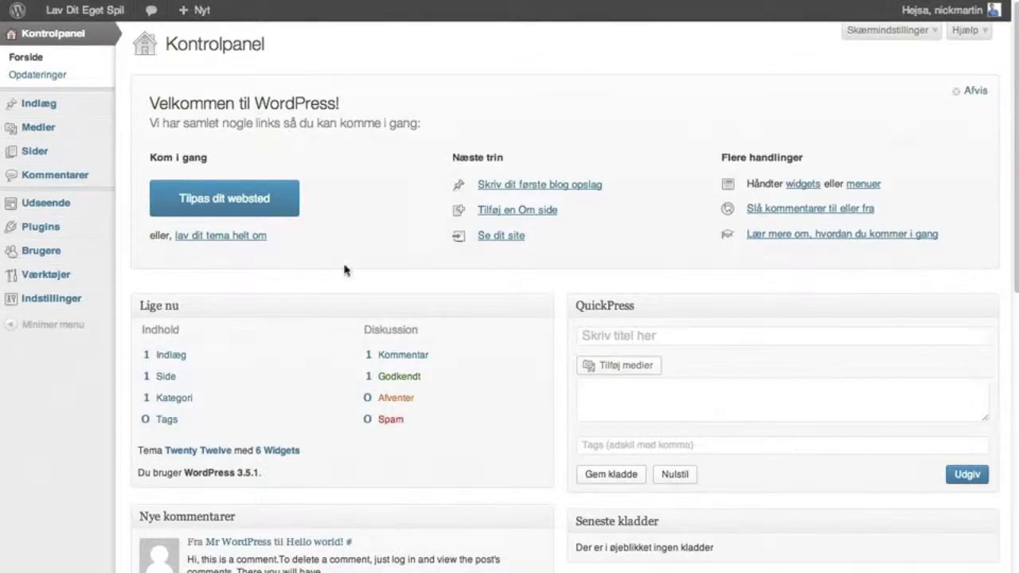
- Allow anyone to register in the general settings and inspect the default role options for new users
{"action": "mouse_move", "coordinate": [52, 305]}
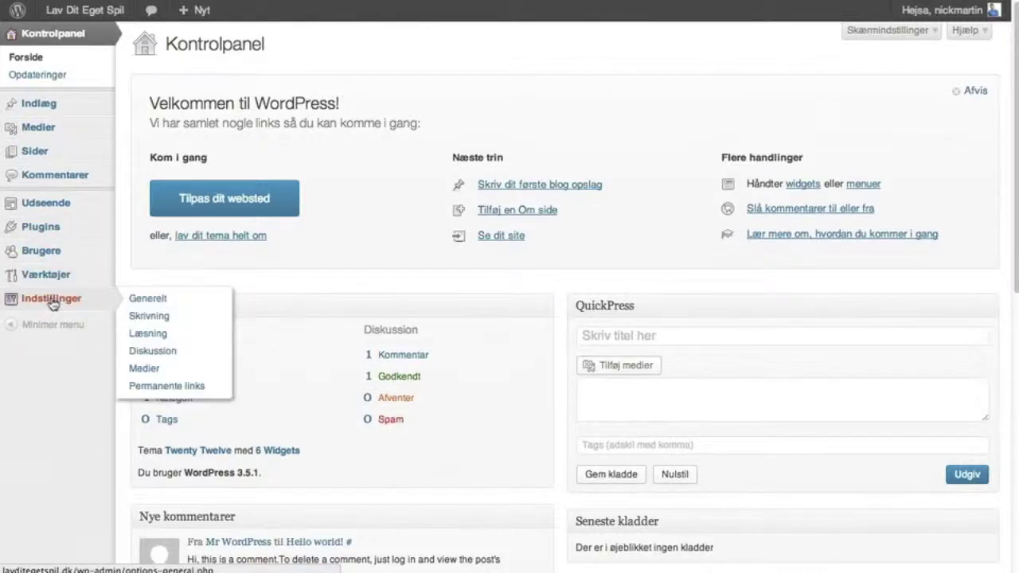
{"action": "left_click", "coordinate": [155, 305]}
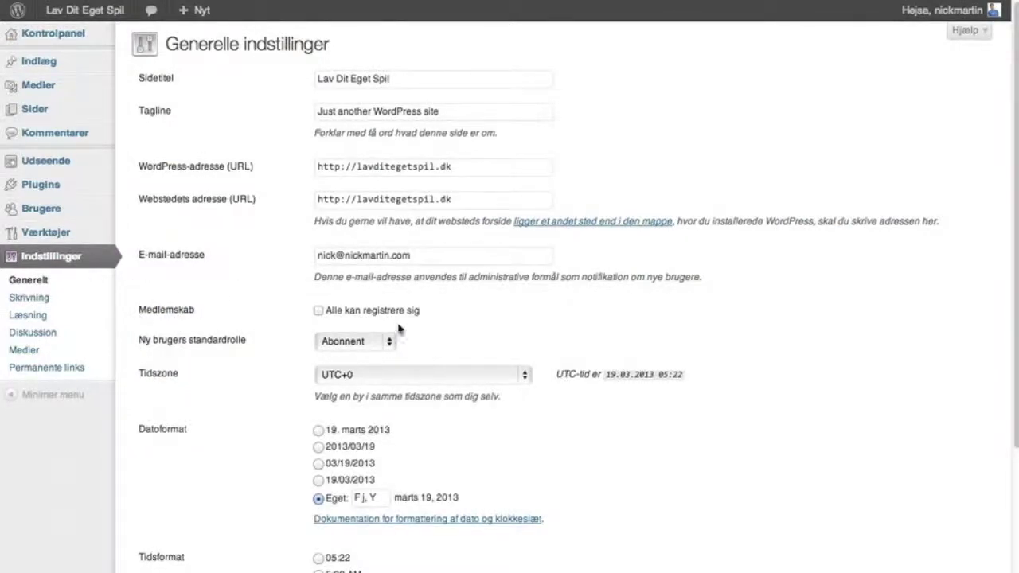
{"action": "left_click", "coordinate": [317, 310]}
{"action": "left_click", "coordinate": [385, 342]}
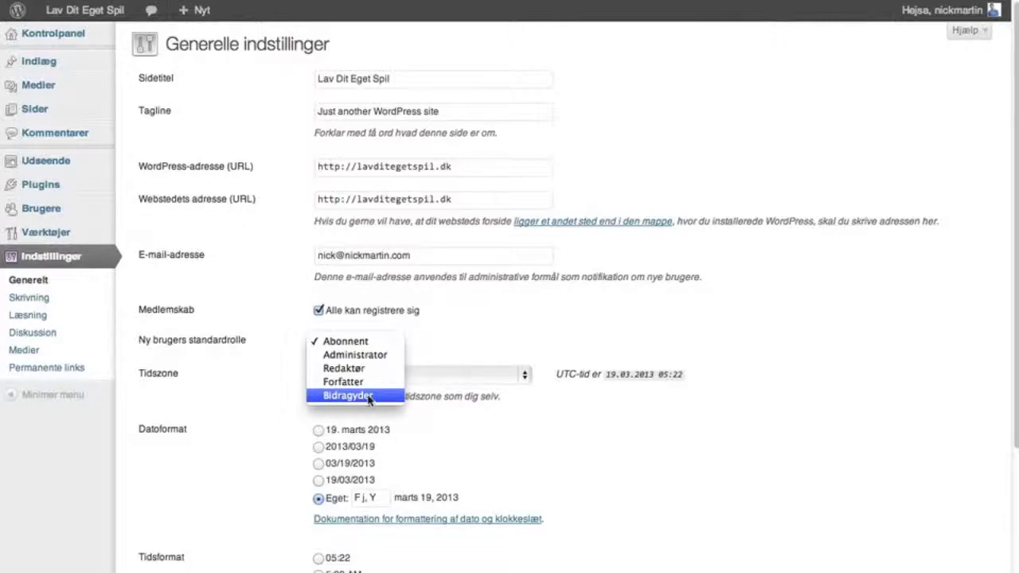
{"action": "left_click", "coordinate": [458, 340]}
- Open the form for adding a new post and view the editor
{"action": "mouse_move", "coordinate": [77, 64]}
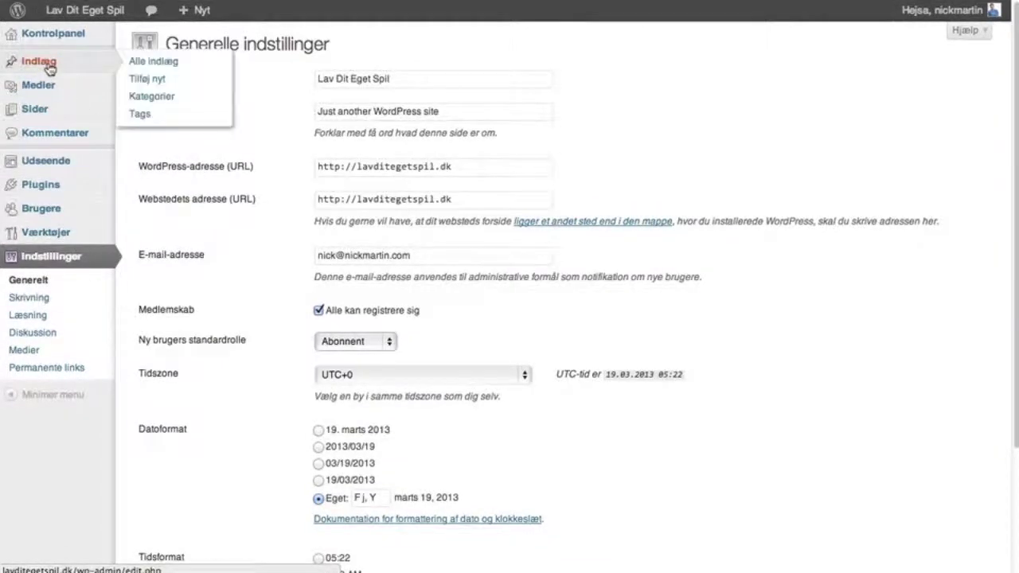
{"action": "left_click", "coordinate": [155, 80]}
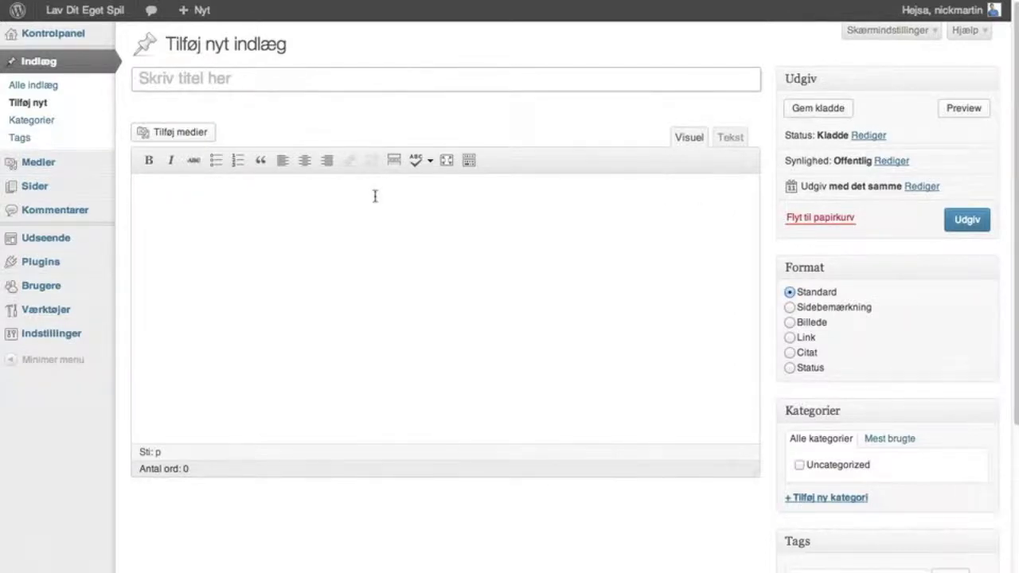
- Enable registration for everyone in the general settings, keep Abonnent as the new users' default role, and save the changes
{"action": "mouse_move", "coordinate": [64, 186]}
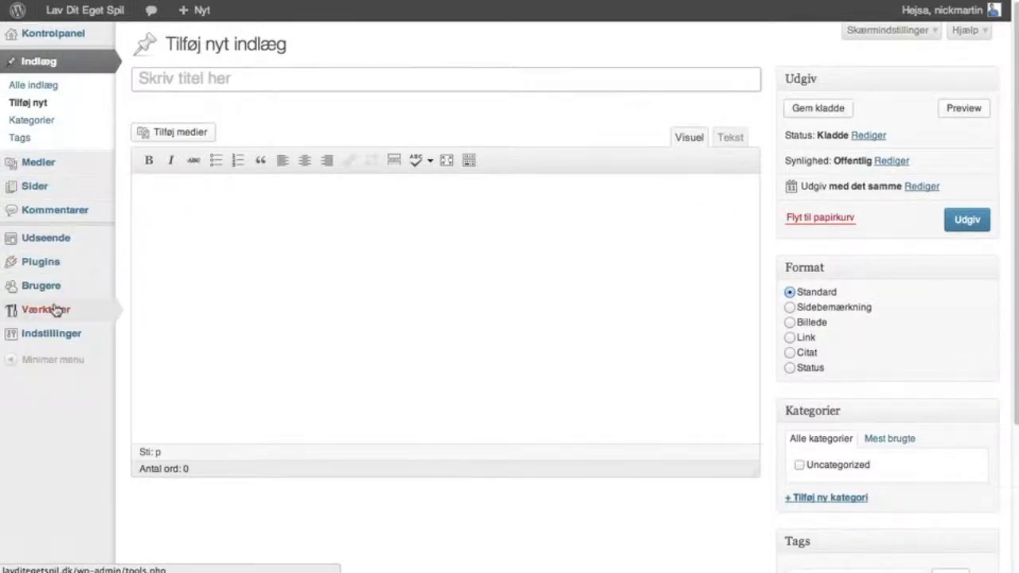
{"action": "mouse_move", "coordinate": [54, 339]}
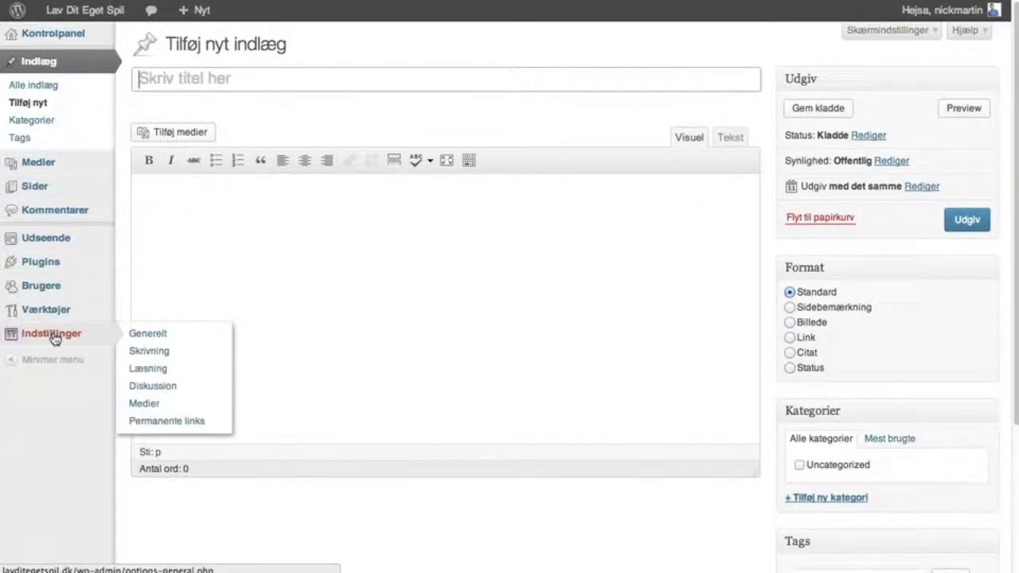
{"action": "left_click", "coordinate": [164, 335]}
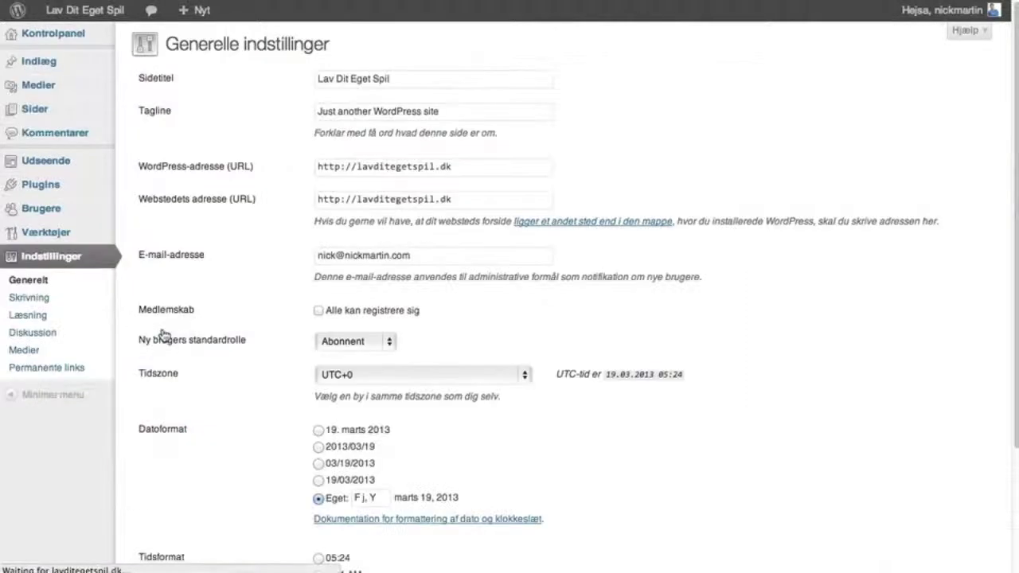
{"action": "left_click", "coordinate": [318, 310]}
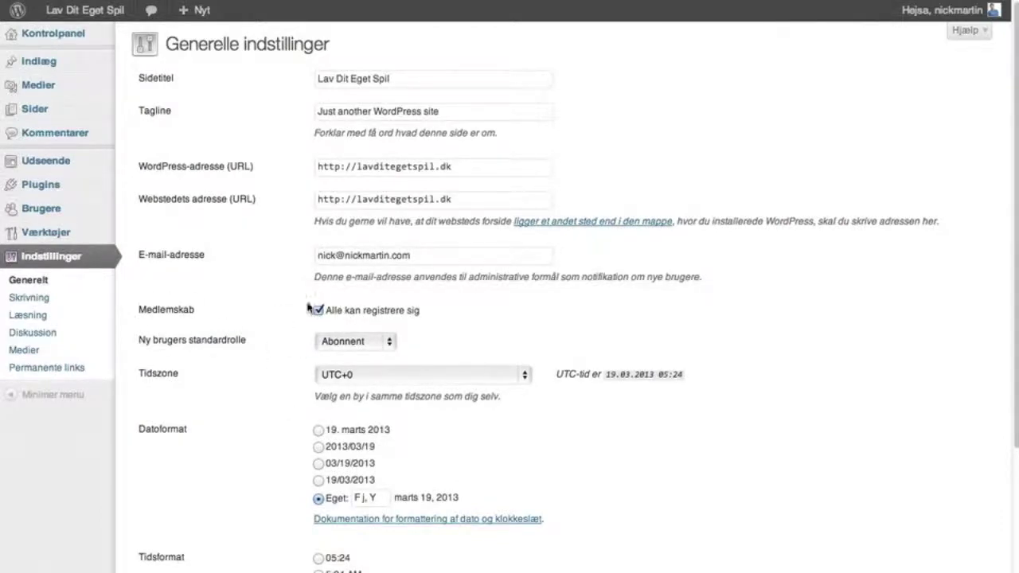
{"action": "left_click", "coordinate": [391, 342]}
{"action": "left_click", "coordinate": [390, 342]}
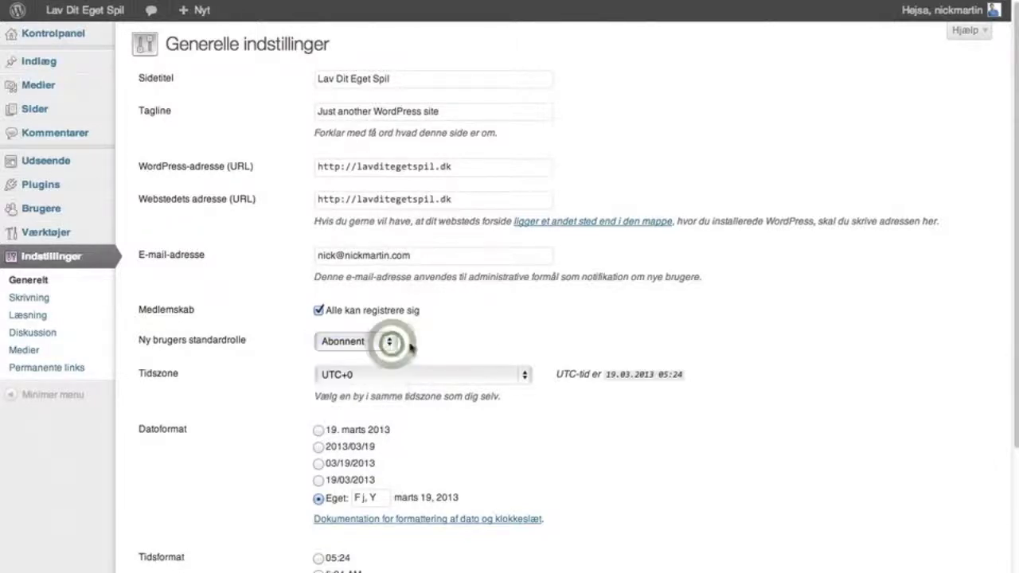
{"action": "left_click", "coordinate": [492, 349]}
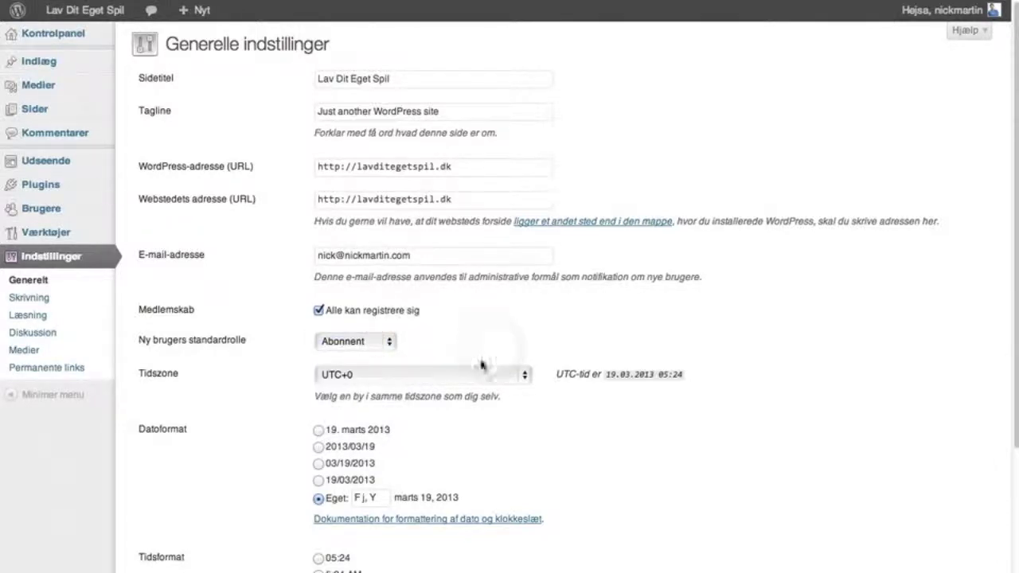
{"action": "scroll", "coordinate": [653, 482], "scroll_direction": "down", "scroll_amount": 5}
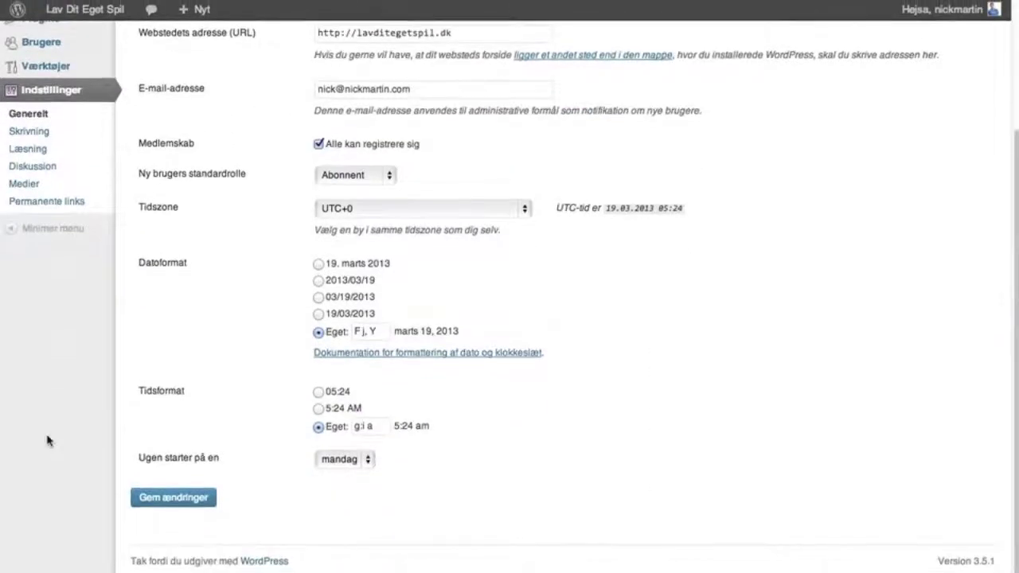
{"action": "left_click", "coordinate": [173, 502]}
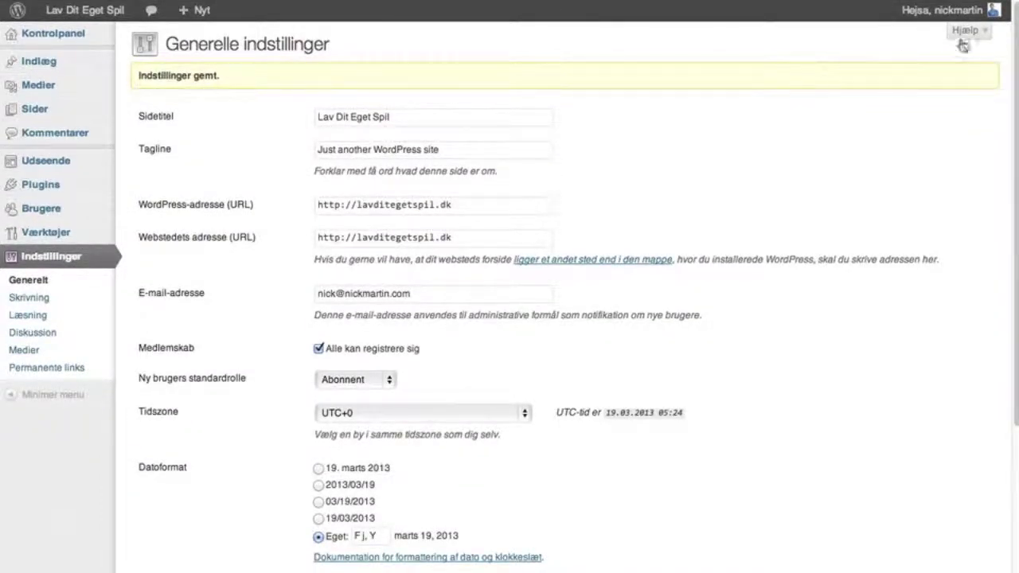
- Log out of the administrator account
{"action": "left_click", "coordinate": [961, 11]}
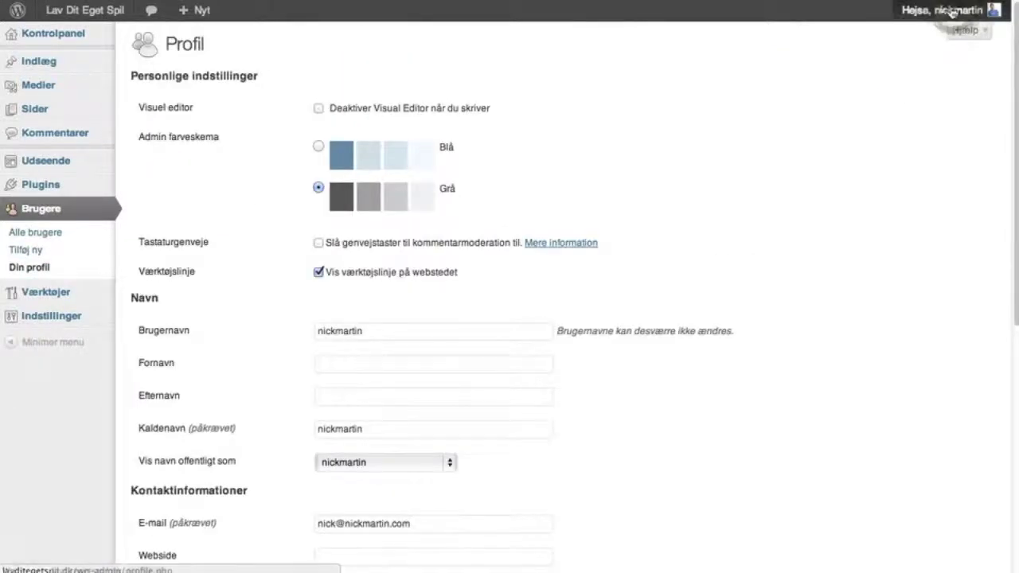
{"action": "mouse_move", "coordinate": [956, 13]}
{"action": "left_click", "coordinate": [892, 89]}
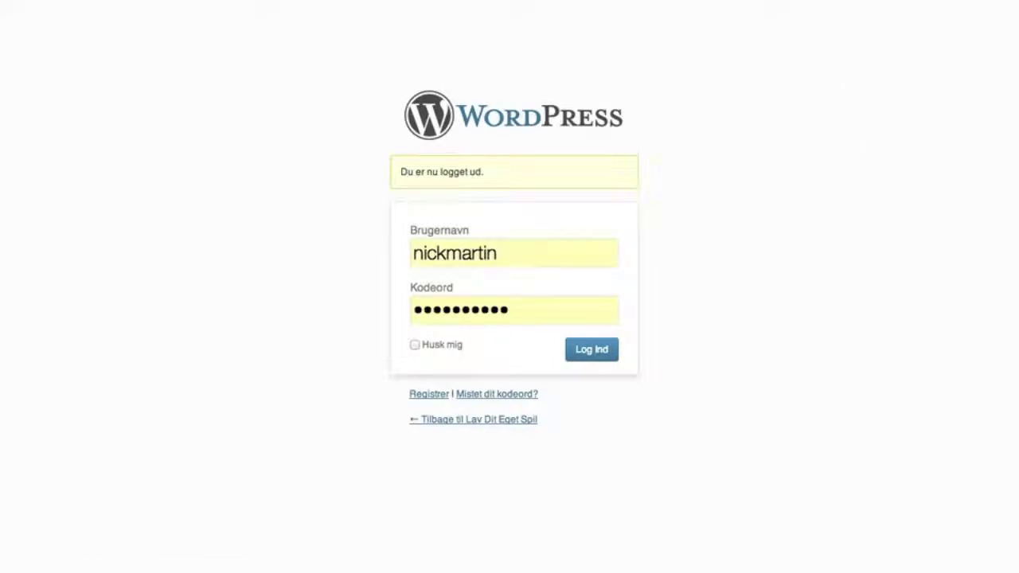
- Go back to the site's front page and view the registration form linked from the Meta section
{"action": "left_click", "coordinate": [480, 420]}
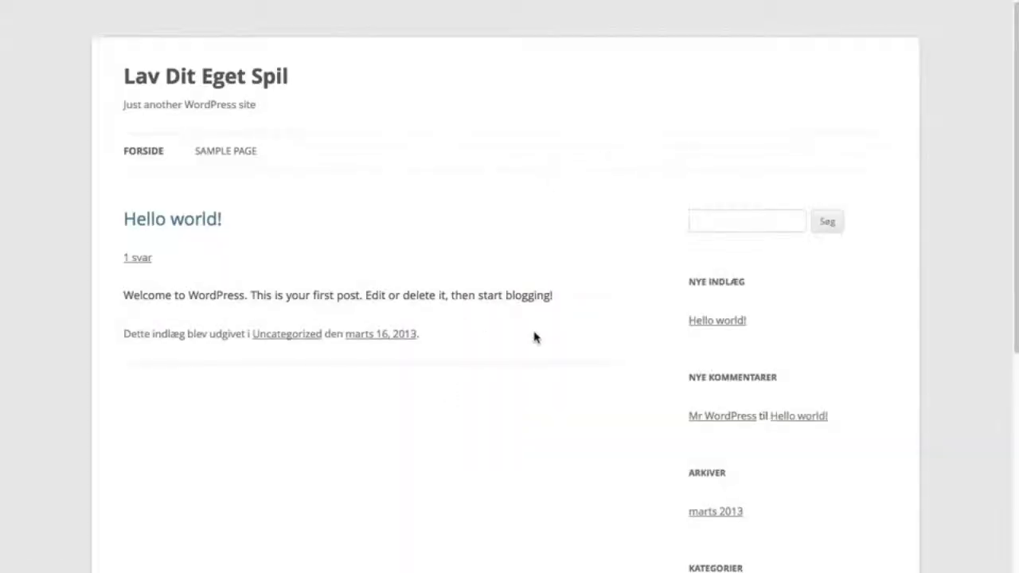
{"action": "scroll", "coordinate": [535, 336], "scroll_direction": "down", "scroll_amount": 5}
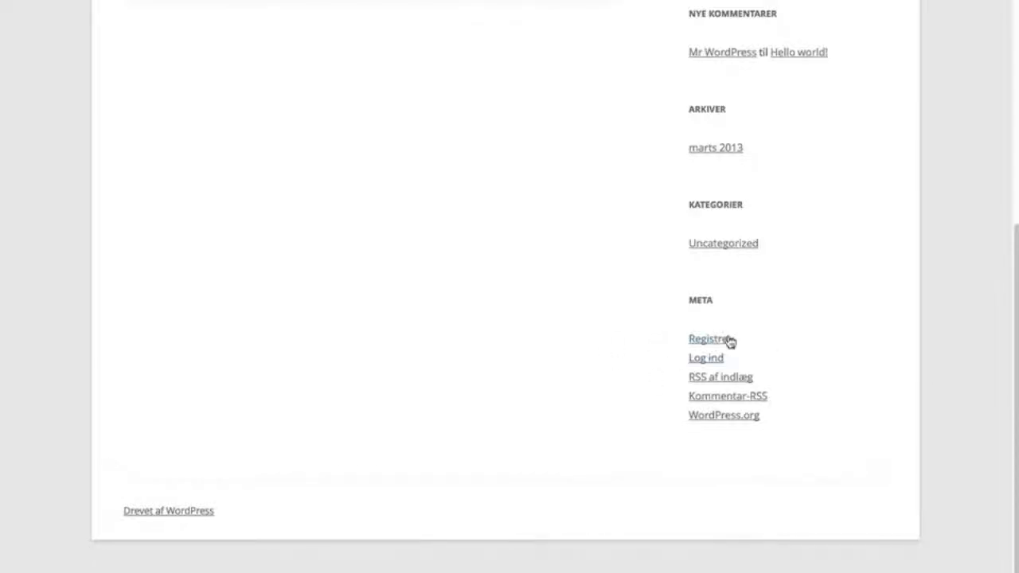
{"action": "left_click", "coordinate": [706, 344]}
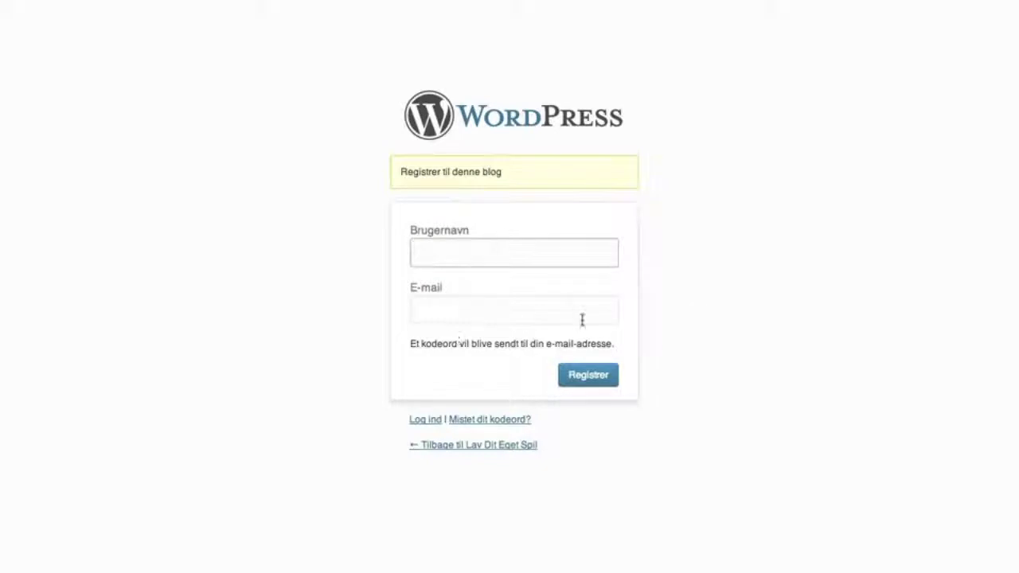
{"action": "scroll", "coordinate": [762, 215], "scroll_direction": "up", "scroll_amount": 2}
- Return to the front page and log back in to the administration with the stored credentials
{"action": "left_click", "coordinate": [504, 447]}
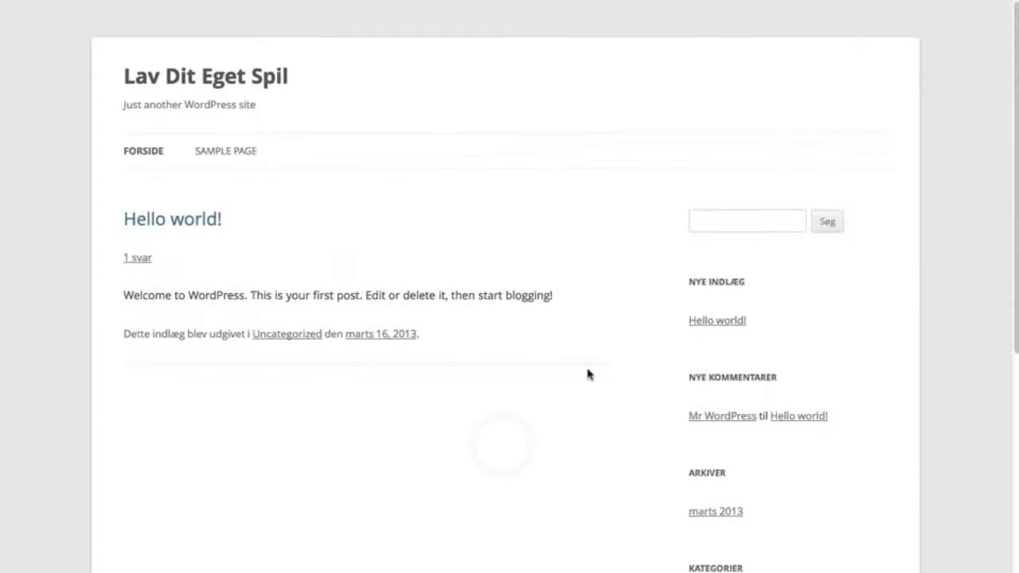
{"action": "scroll", "coordinate": [589, 375], "scroll_direction": "down", "scroll_amount": 5}
{"action": "left_click", "coordinate": [711, 449]}
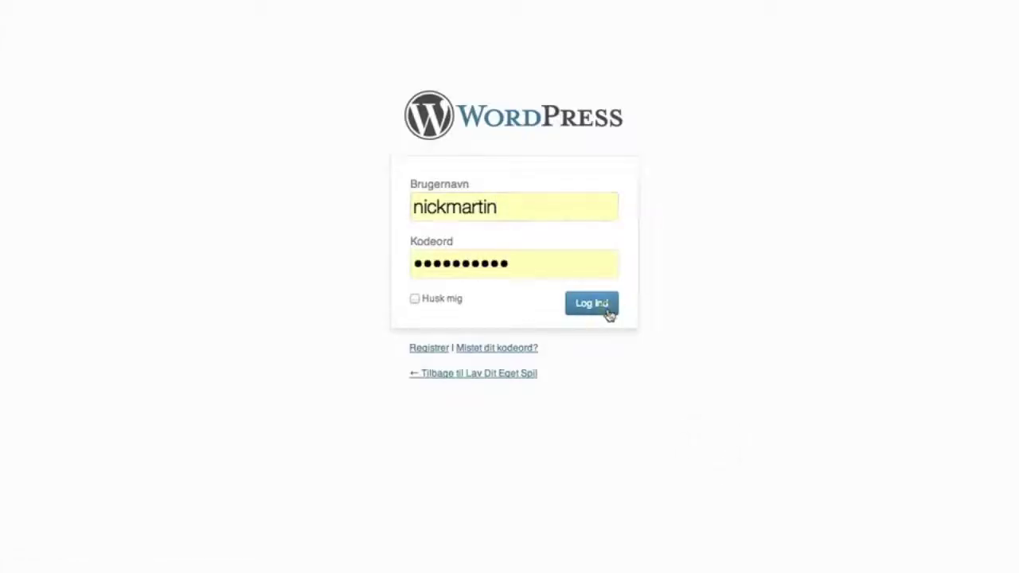
{"action": "left_click", "coordinate": [608, 312]}
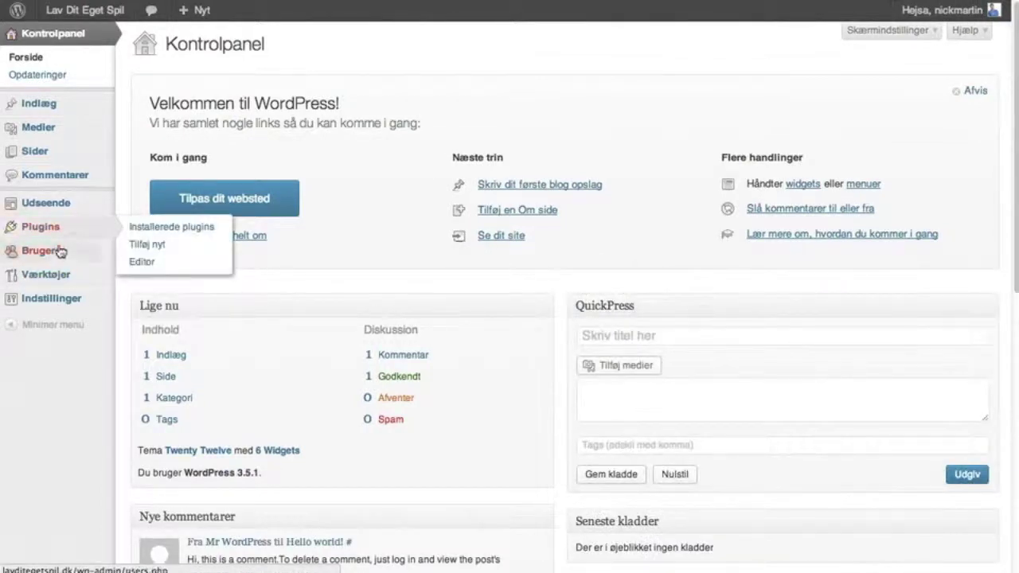
- Turn off registration for everyone in the general settings and save the changes
{"action": "mouse_move", "coordinate": [61, 252]}
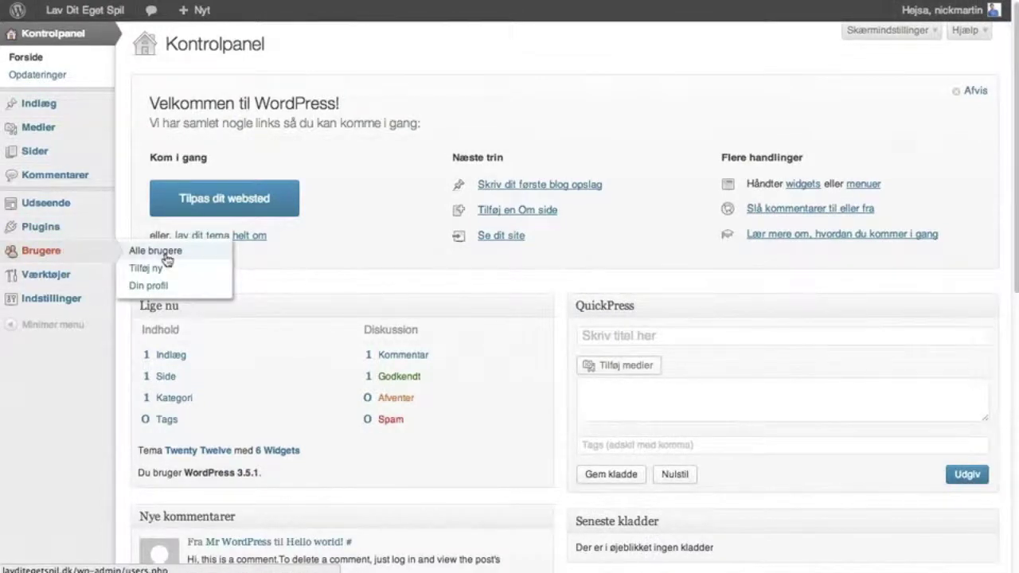
{"action": "mouse_move", "coordinate": [56, 298]}
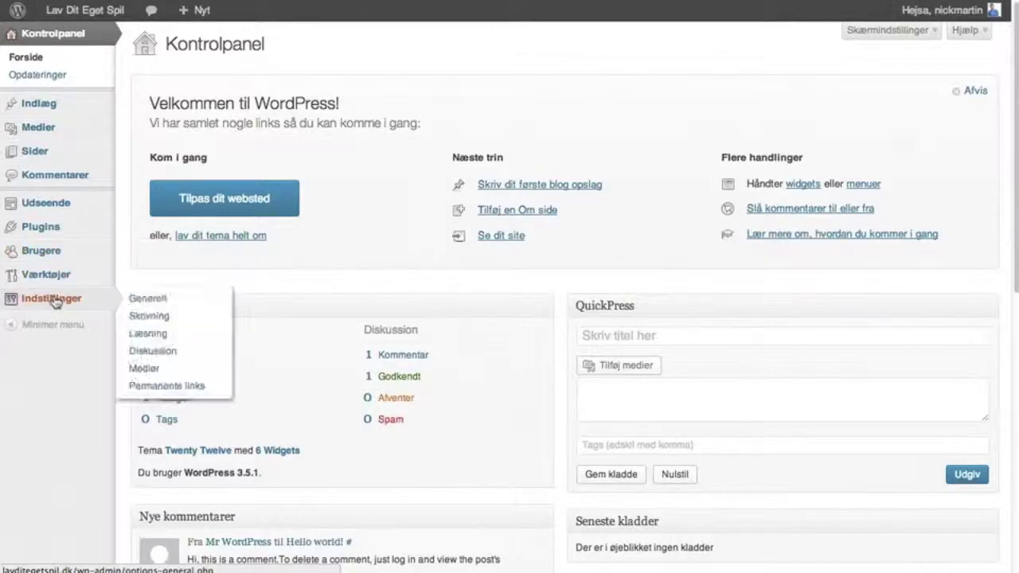
{"action": "left_click", "coordinate": [142, 303]}
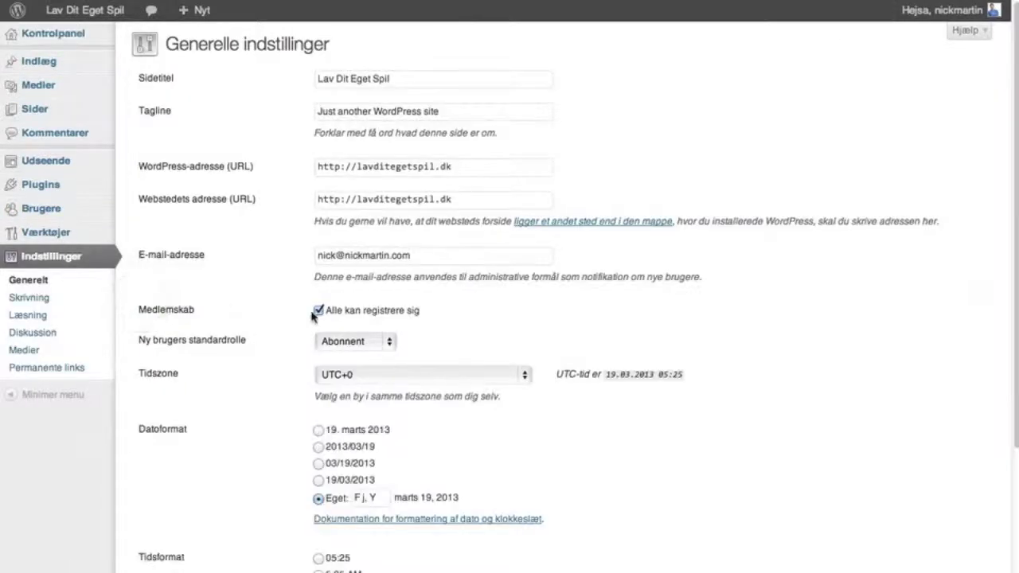
{"action": "left_click", "coordinate": [319, 311]}
{"action": "scroll", "coordinate": [268, 409], "scroll_direction": "down", "scroll_amount": 5}
{"action": "left_click", "coordinate": [182, 500]}
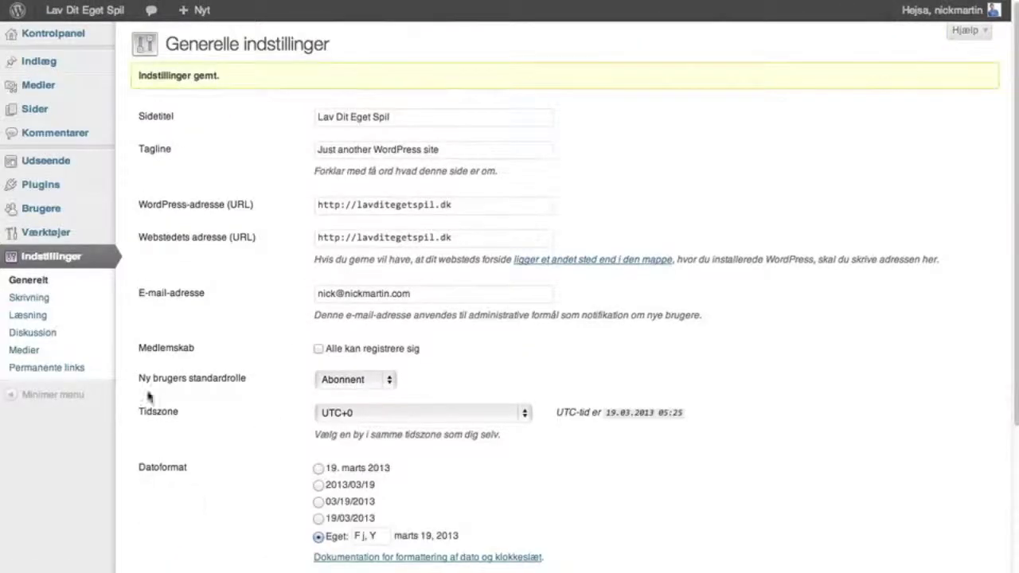
- Open the form for adding a new user and inspect the available roles, leaving Abonnent selected
{"action": "mouse_move", "coordinate": [62, 216]}
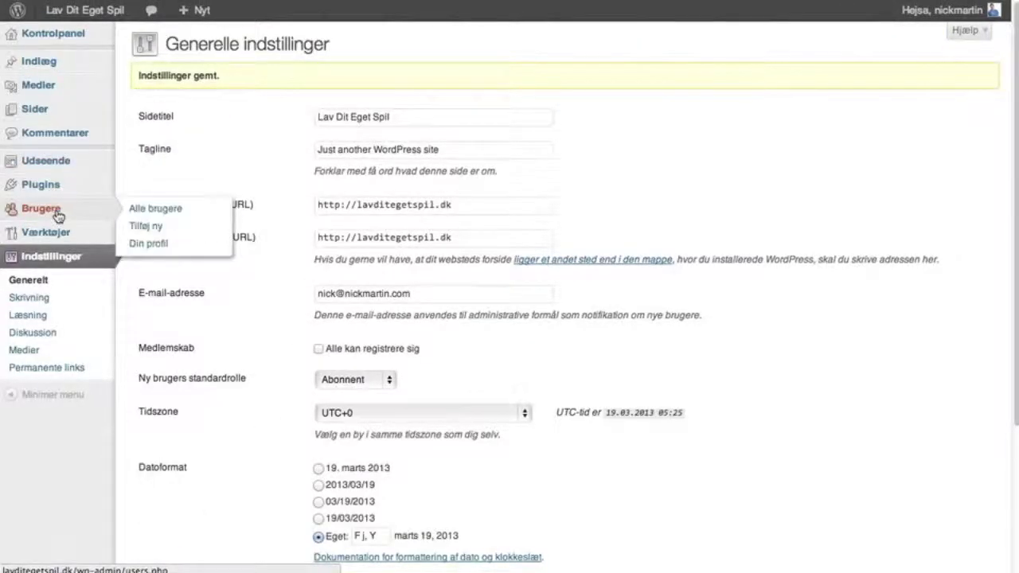
{"action": "left_click", "coordinate": [143, 227]}
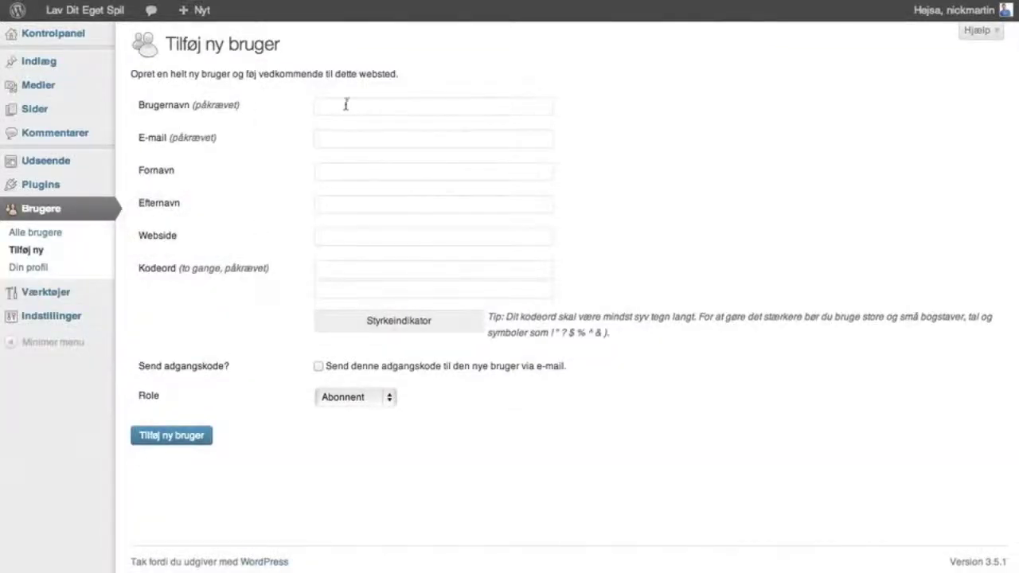
{"action": "left_click", "coordinate": [369, 104]}
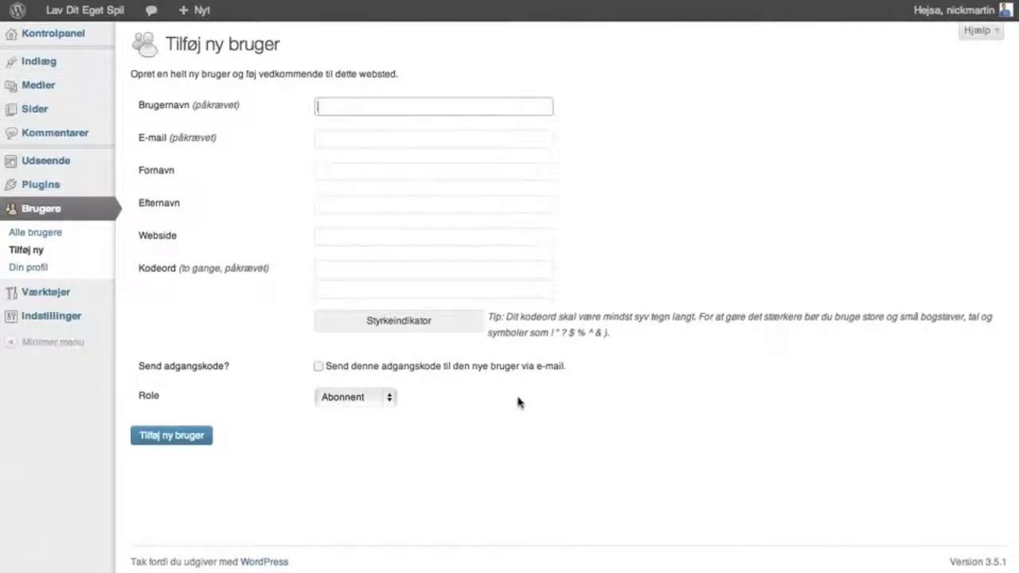
{"action": "left_click", "coordinate": [389, 398]}
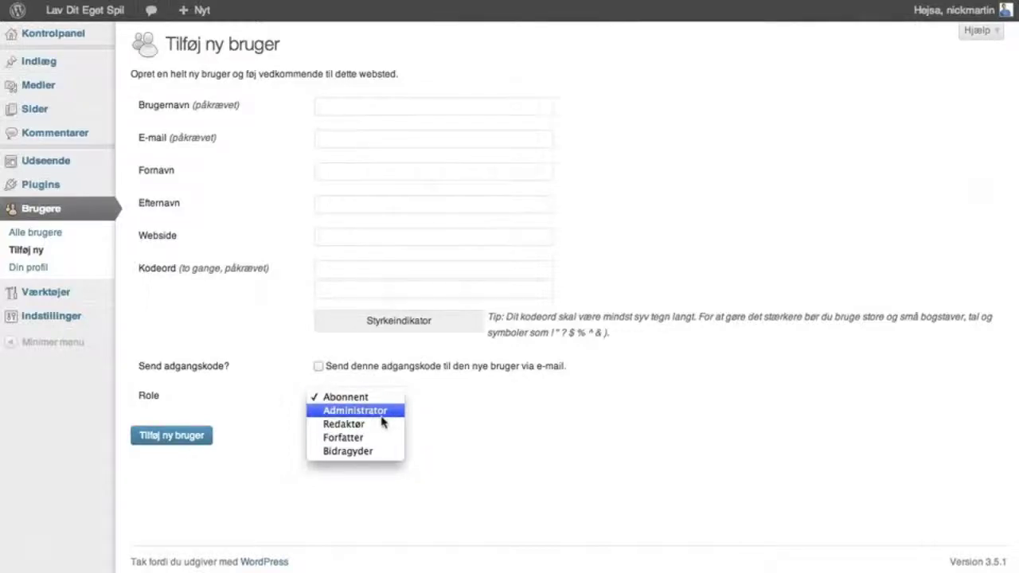
{"action": "left_click", "coordinate": [440, 417]}
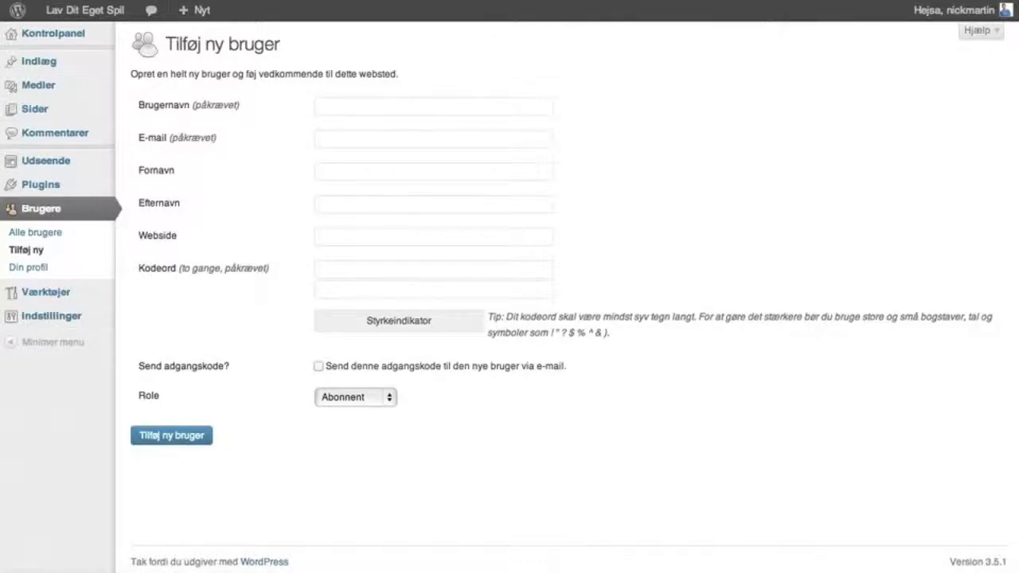
- Open your own user profile and review its name, contact and biography fields
{"action": "left_click", "coordinate": [40, 267]}
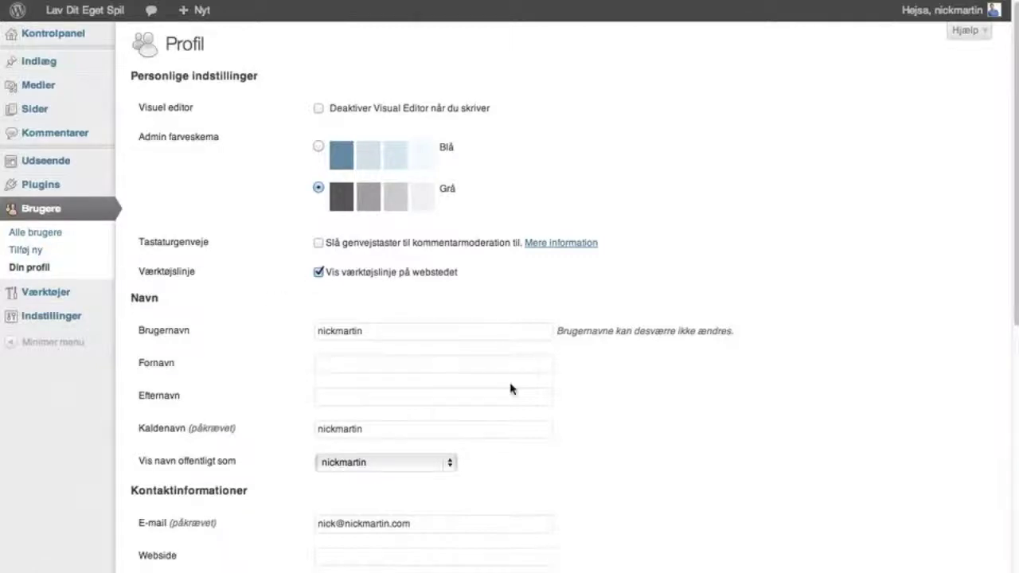
{"action": "scroll", "coordinate": [510, 387], "scroll_direction": "down", "scroll_amount": 5}
{"action": "scroll", "coordinate": [578, 248], "scroll_direction": "up", "scroll_amount": 2}
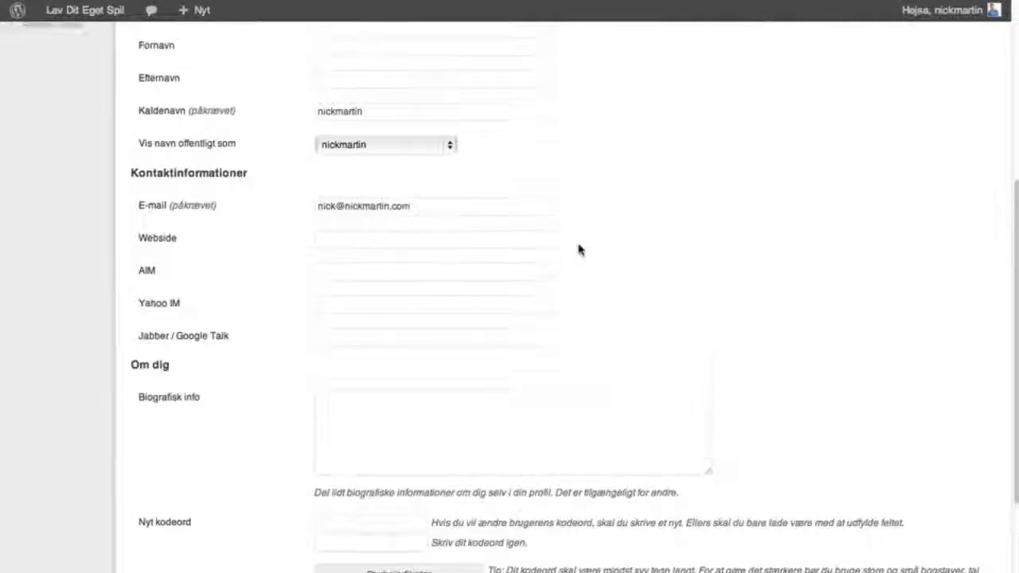
- Examine the profile page from the personal settings and admin colour scheme down to the biography and new password fields
{"action": "scroll", "coordinate": [606, 306], "scroll_direction": "up", "scroll_amount": 3}
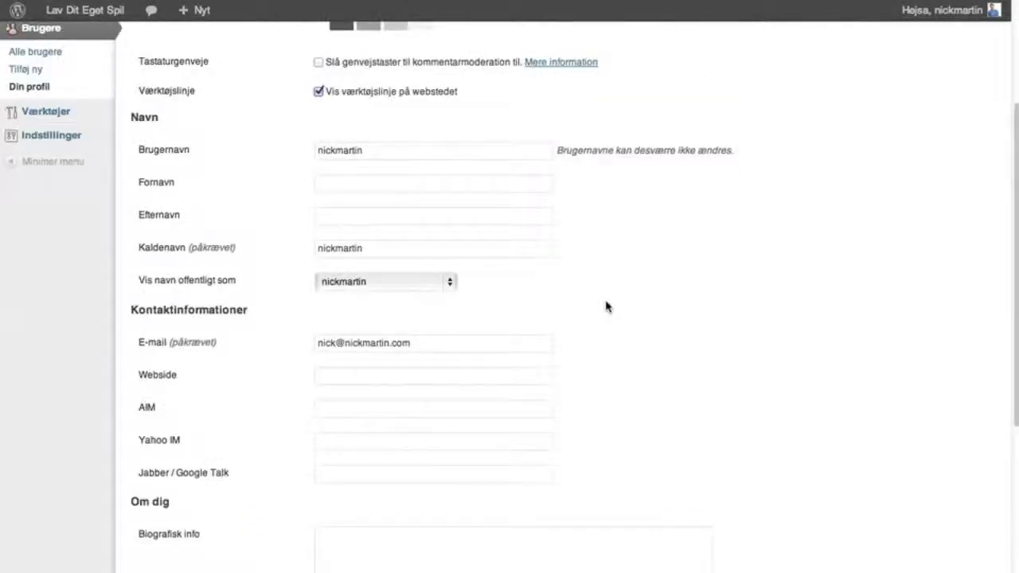
{"action": "scroll", "coordinate": [645, 271], "scroll_direction": "up", "scroll_amount": 4}
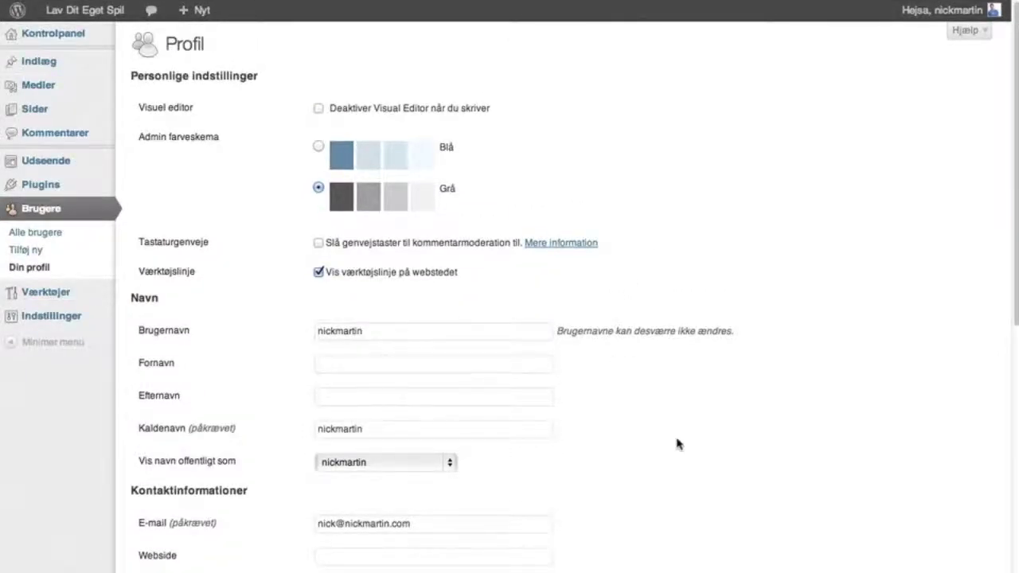
{"action": "scroll", "coordinate": [820, 425], "scroll_direction": "down", "scroll_amount": 10}
{"action": "scroll", "coordinate": [785, 281], "scroll_direction": "up", "scroll_amount": 6}
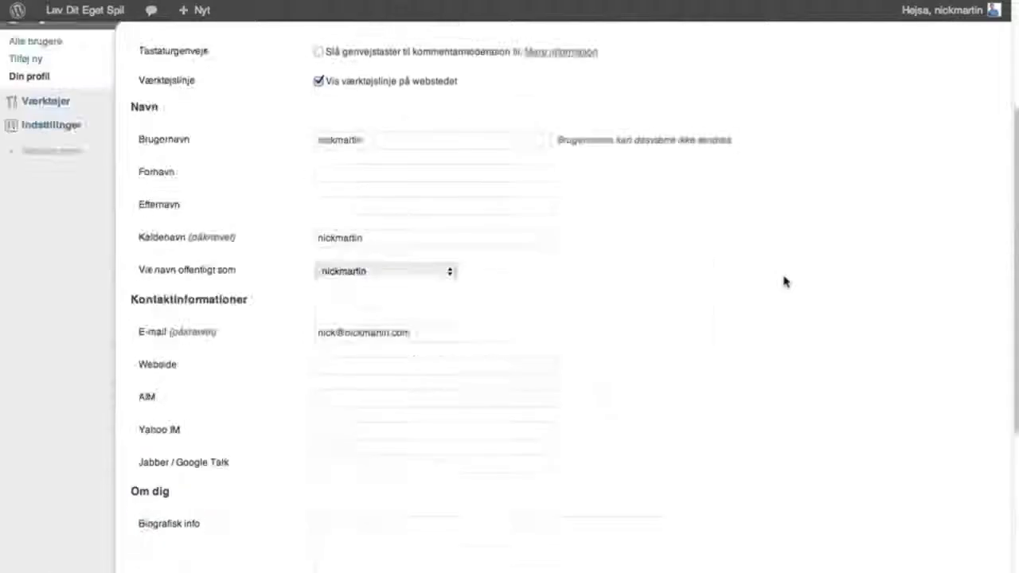
{"action": "scroll", "coordinate": [784, 281], "scroll_direction": "up", "scroll_amount": 4}
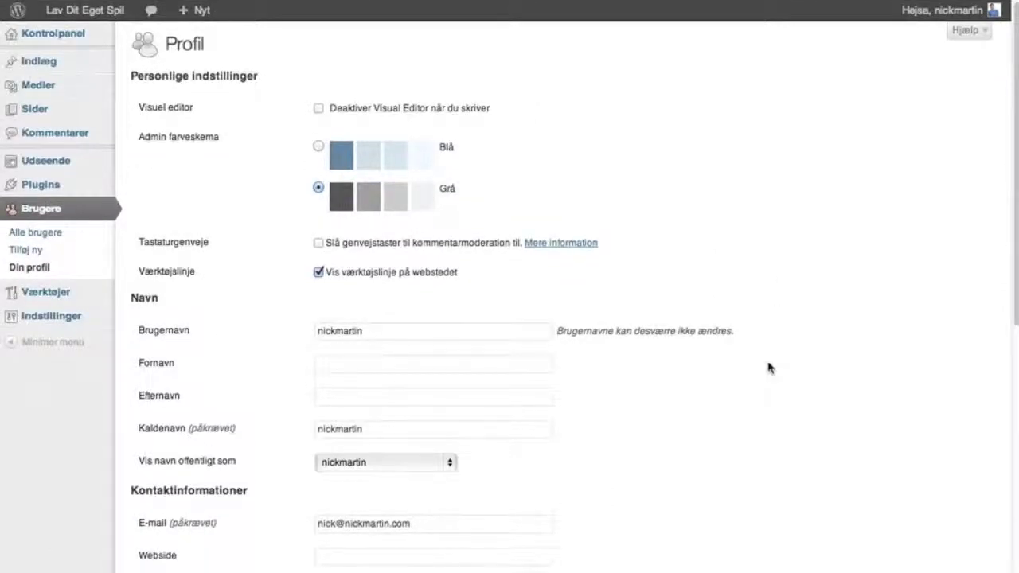
{"action": "scroll", "coordinate": [721, 414], "scroll_direction": "down", "scroll_amount": 10}
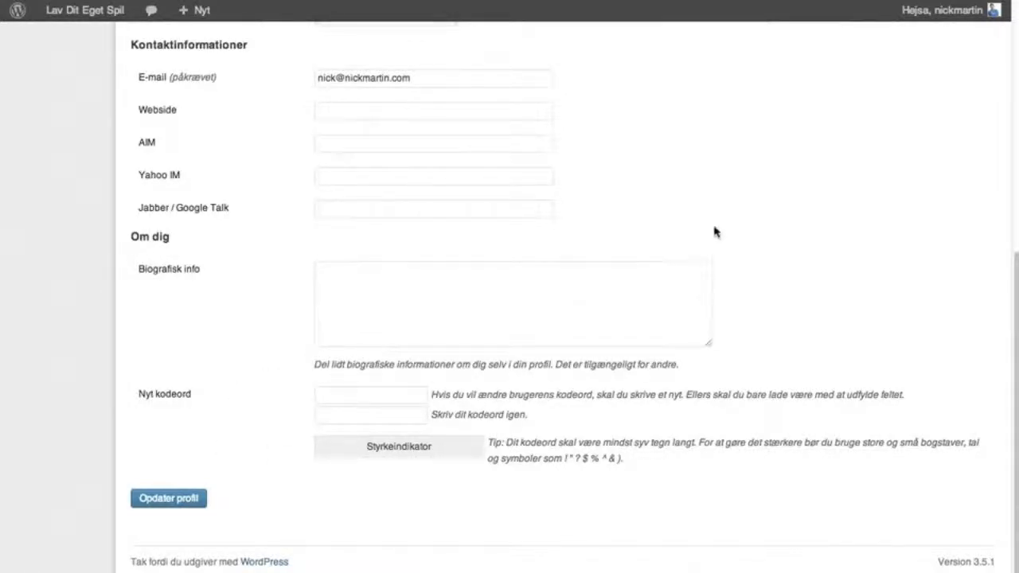
{"action": "scroll", "coordinate": [694, 164], "scroll_direction": "up", "scroll_amount": 8}
{"action": "scroll", "coordinate": [695, 164], "scroll_direction": "up", "scroll_amount": 2}
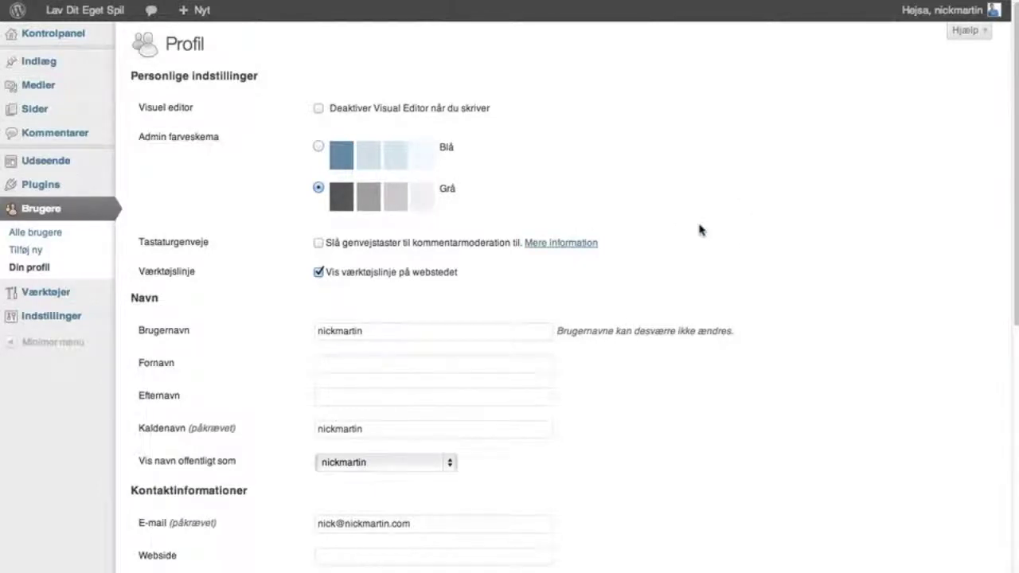
{"action": "scroll", "coordinate": [731, 382], "scroll_direction": "down", "scroll_amount": 3}
{"action": "scroll", "coordinate": [731, 400], "scroll_direction": "down", "scroll_amount": 5}
{"action": "scroll", "coordinate": [729, 398], "scroll_direction": "up", "scroll_amount": 8}
- Show the list of all users and open the form for adding a new user
{"action": "left_click", "coordinate": [41, 209]}
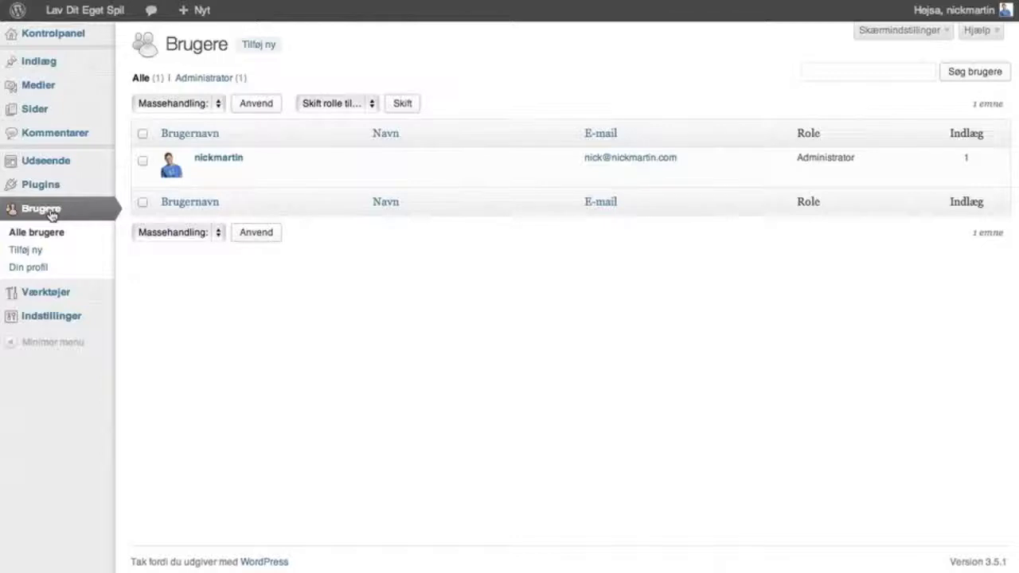
{"action": "left_click", "coordinate": [26, 250]}
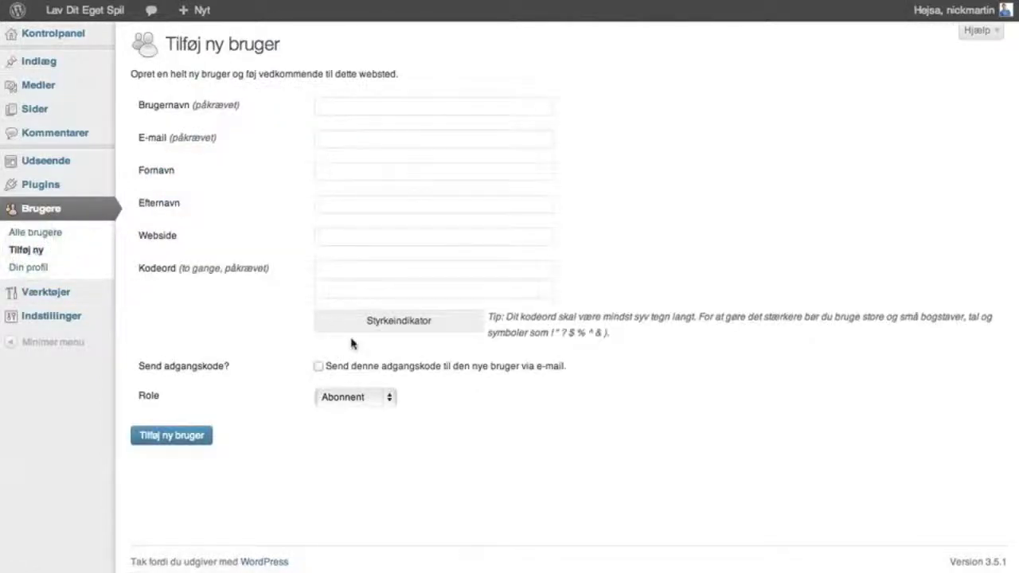